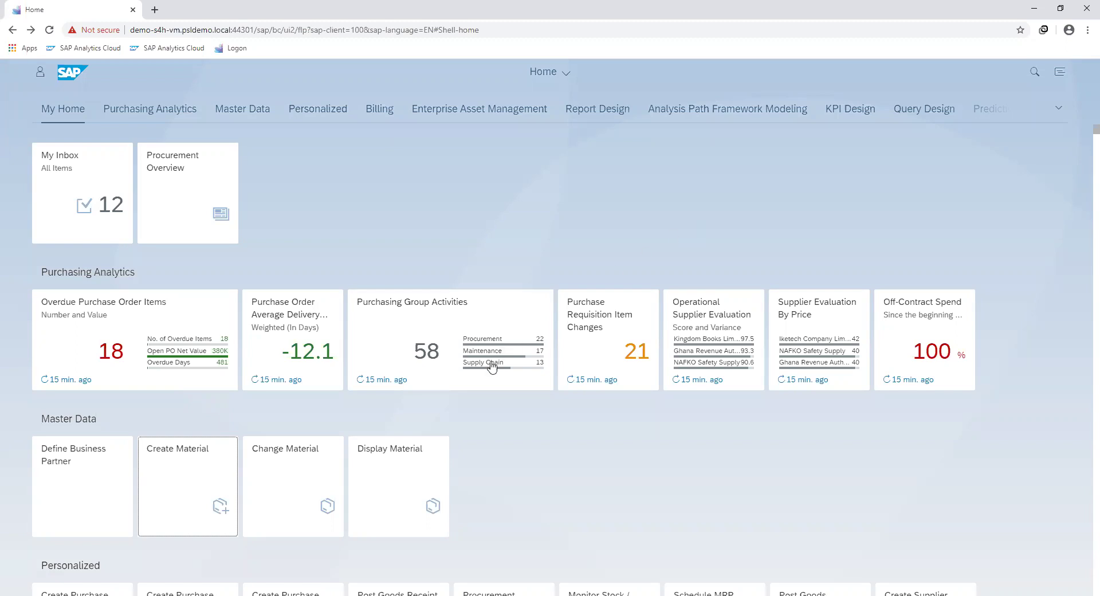
Step: Start Create Material for an Operating supplies material in the Plant engin./construction industry sector
{"action": "left_click", "coordinate": [208, 471]}
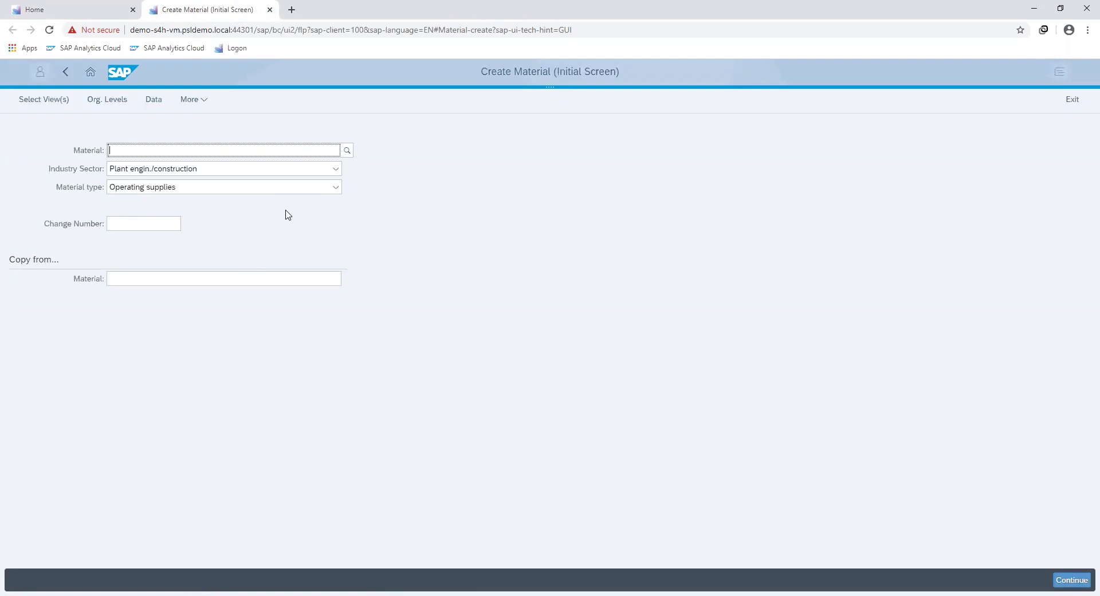
{"action": "key", "text": "Return"}
Step: Tick Basic Data 1, Purchasing, General Plant Data / Storage 1 and Accounting 1, then continue
{"action": "left_click", "coordinate": [430, 172]}
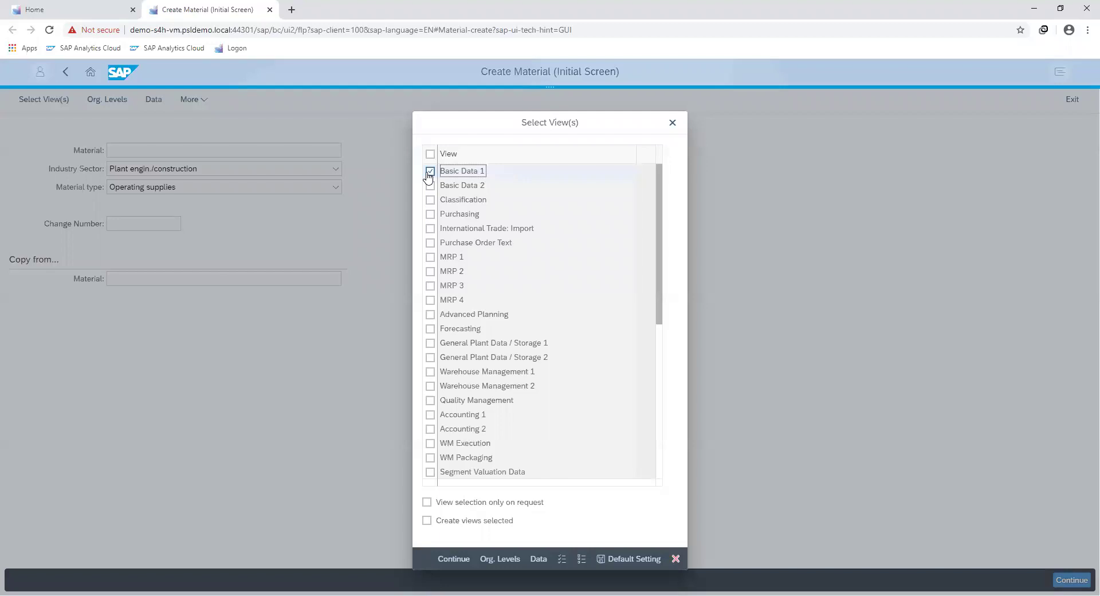
{"action": "left_click", "coordinate": [431, 216]}
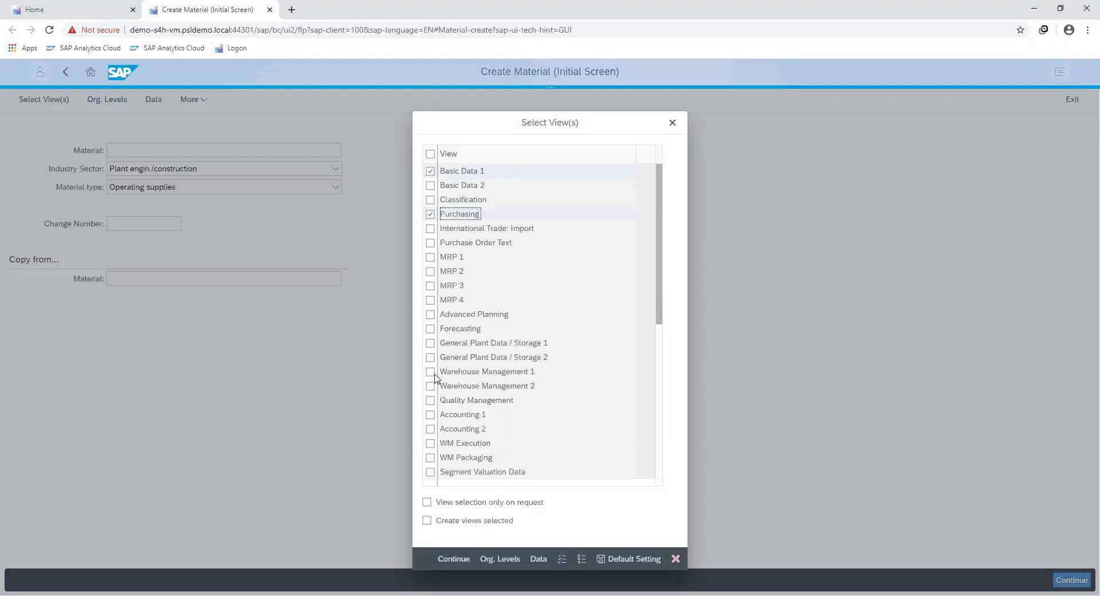
{"action": "left_click", "coordinate": [429, 344]}
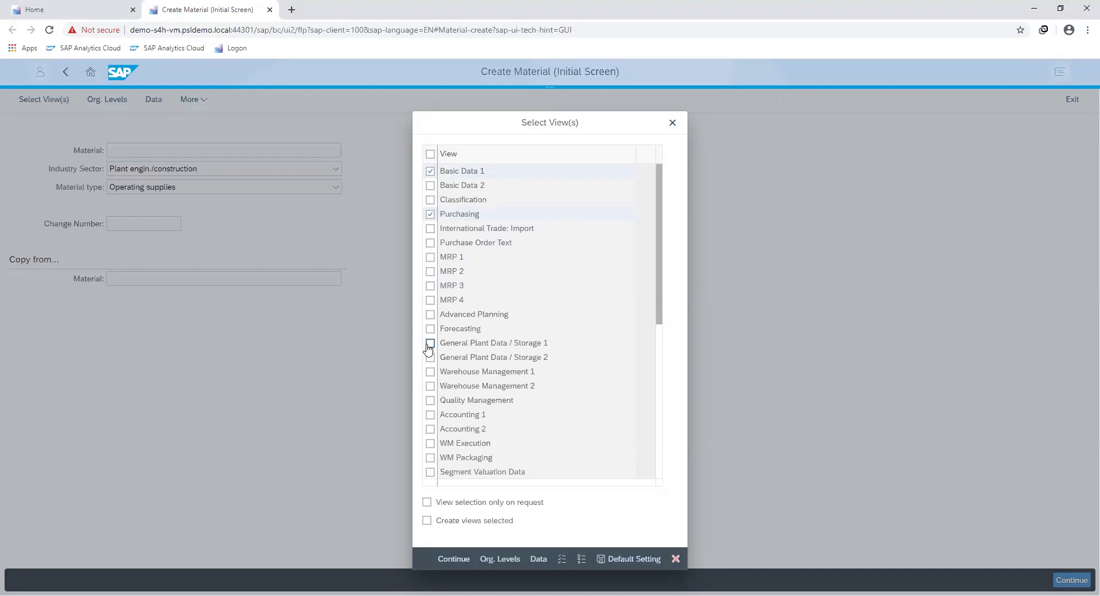
{"action": "left_click", "coordinate": [430, 415]}
{"action": "left_click", "coordinate": [453, 558]}
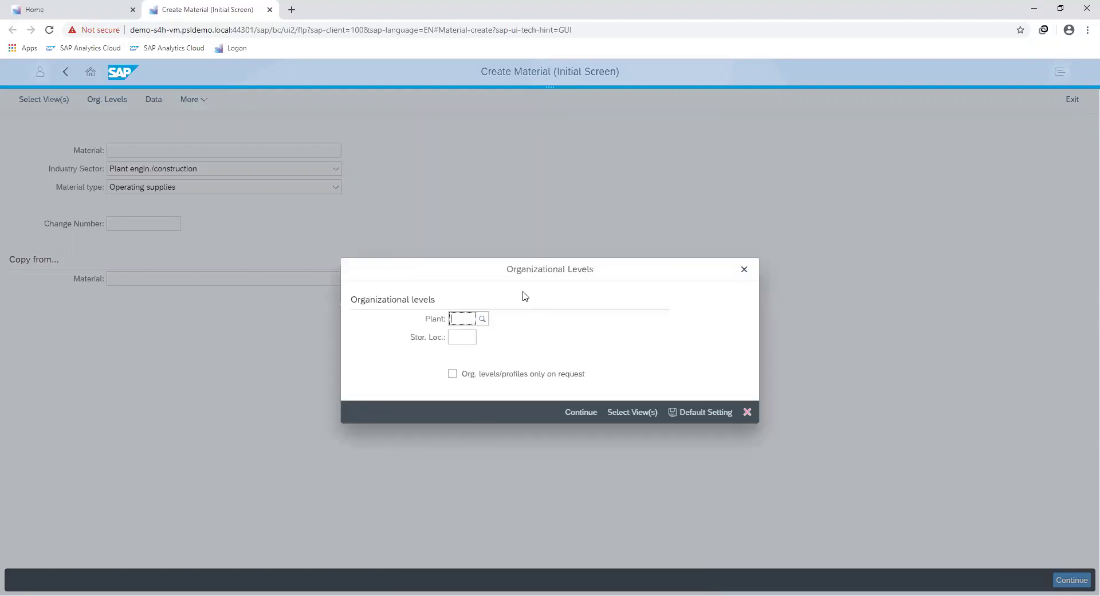
Step: Enter plant 1710 and storage location 171A as the organizational levels and continue
{"action": "type", "text": "171"}
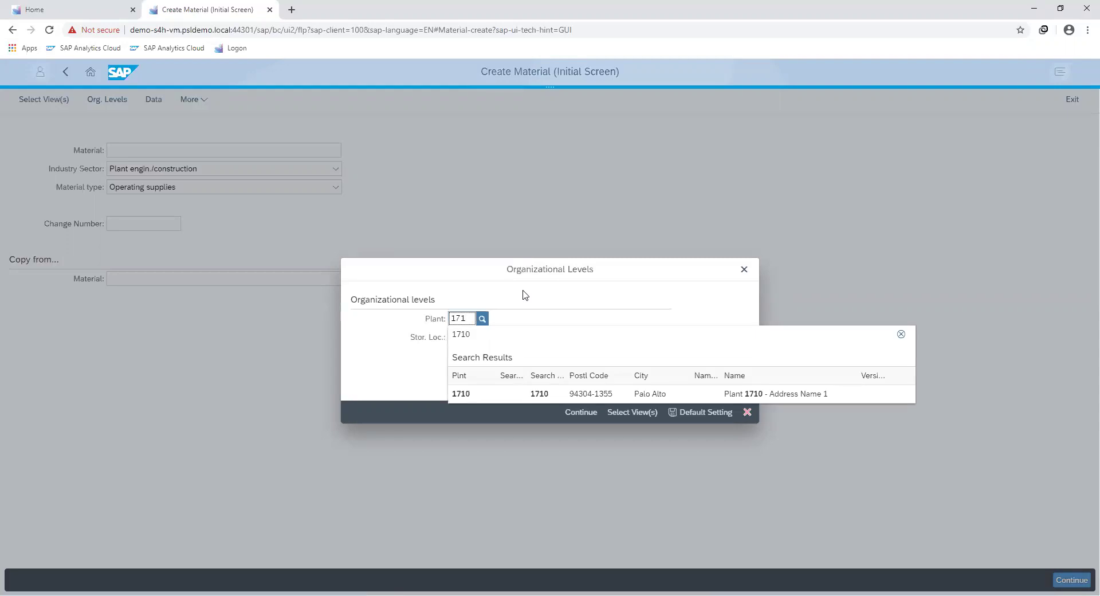
{"action": "left_click", "coordinate": [538, 394]}
{"action": "left_click", "coordinate": [465, 336]}
{"action": "type", "text": "171A"}
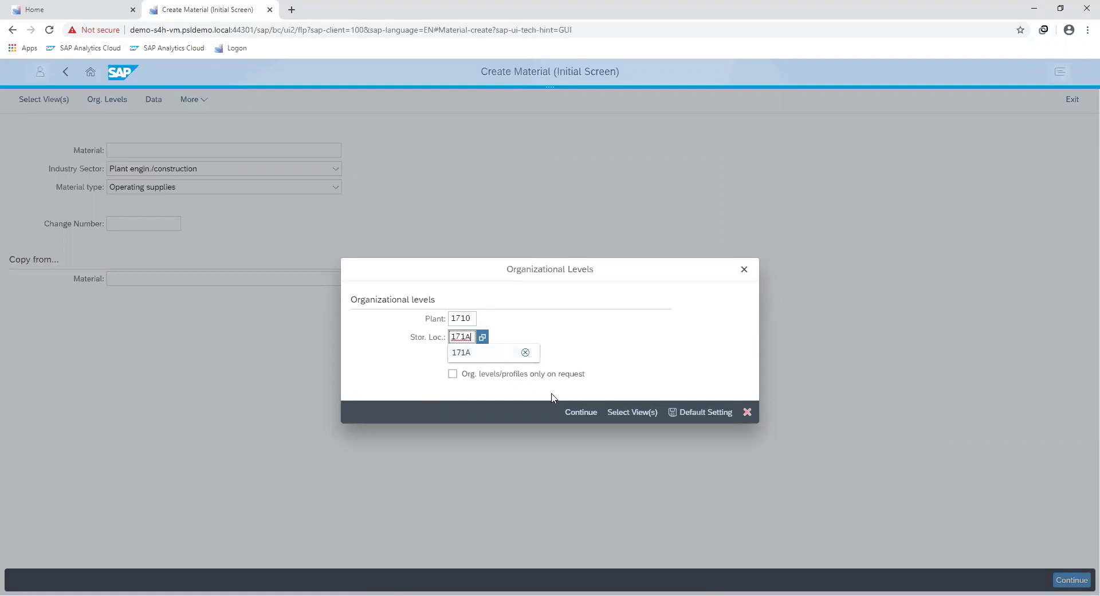
{"action": "left_click", "coordinate": [577, 415]}
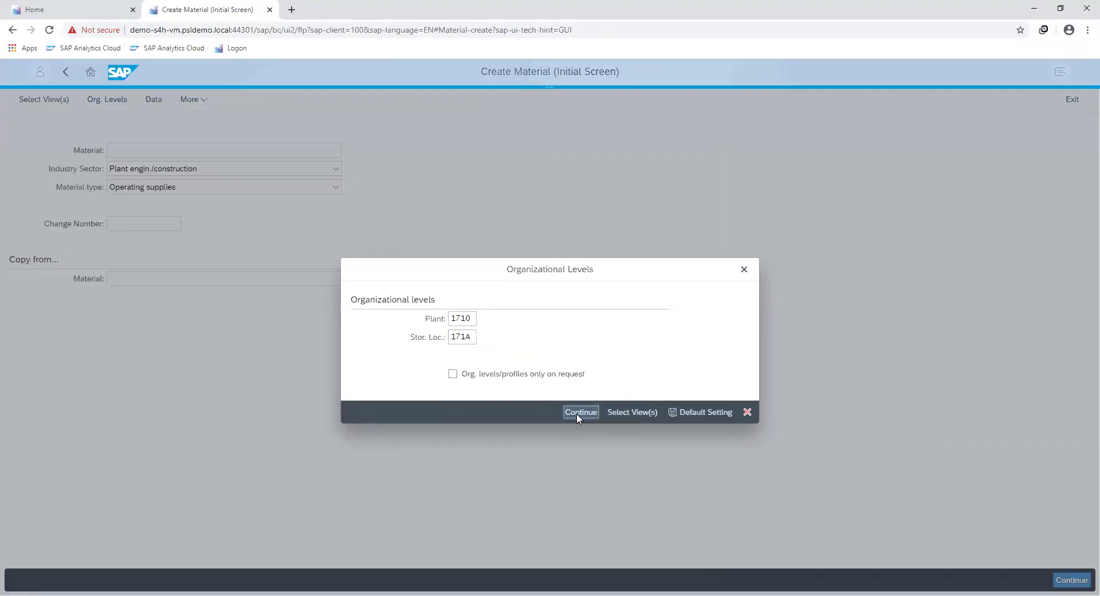
Step: Fill Basic data 1 with description '3mm Pipe', base unit ea and material group ZPETR (Pipes)
{"action": "type", "text": "3mm P"}
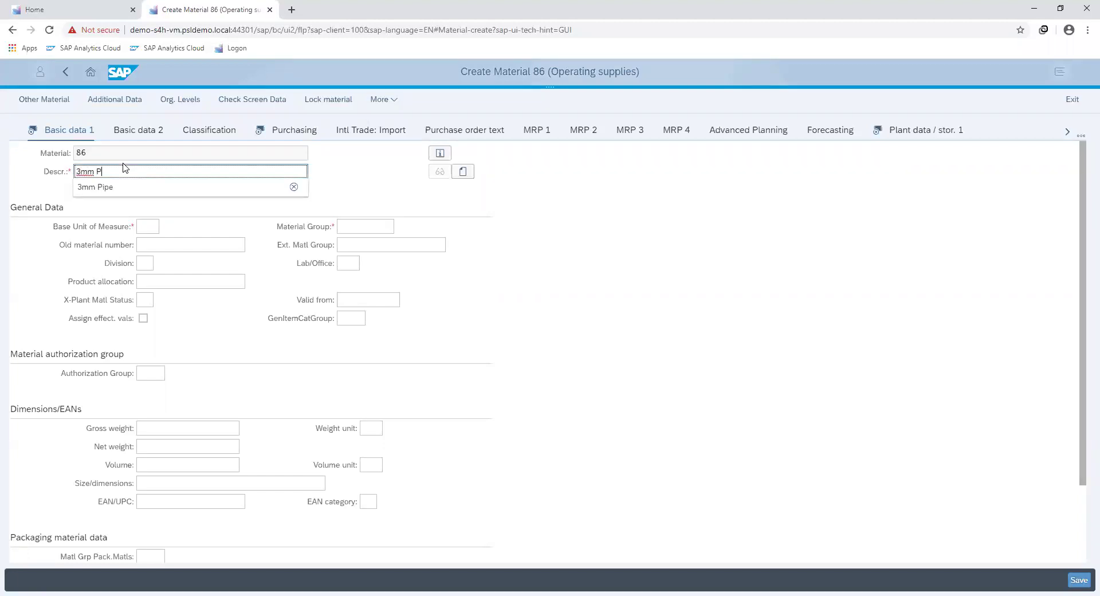
{"action": "key", "text": "Escape"}
{"action": "type", "text": "ipe"}
{"action": "left_click", "coordinate": [292, 184]}
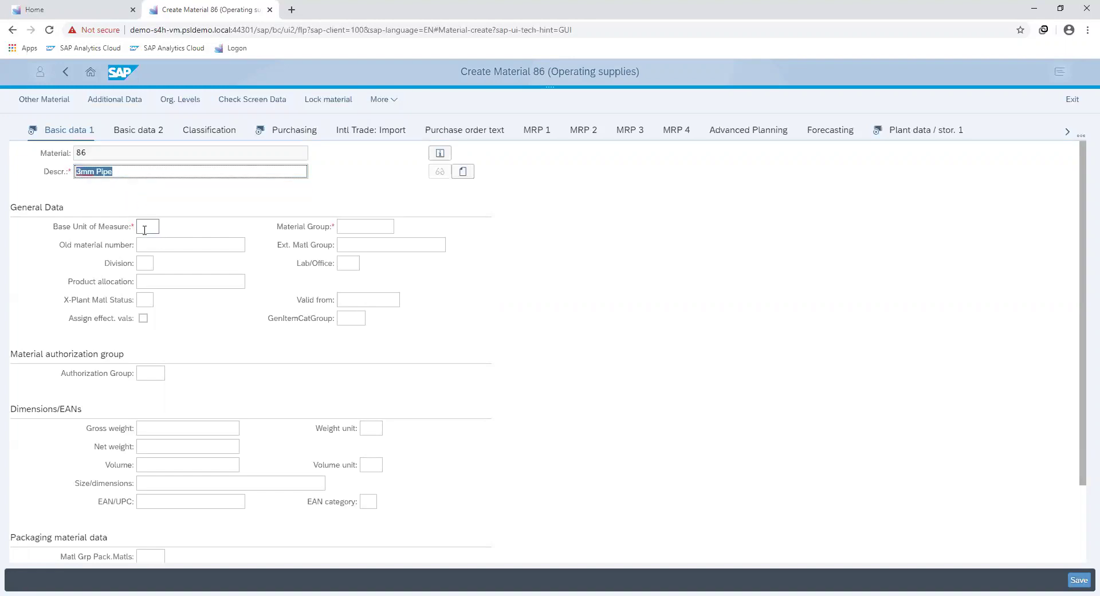
{"action": "left_click", "coordinate": [143, 227]}
{"action": "type", "text": "ea"}
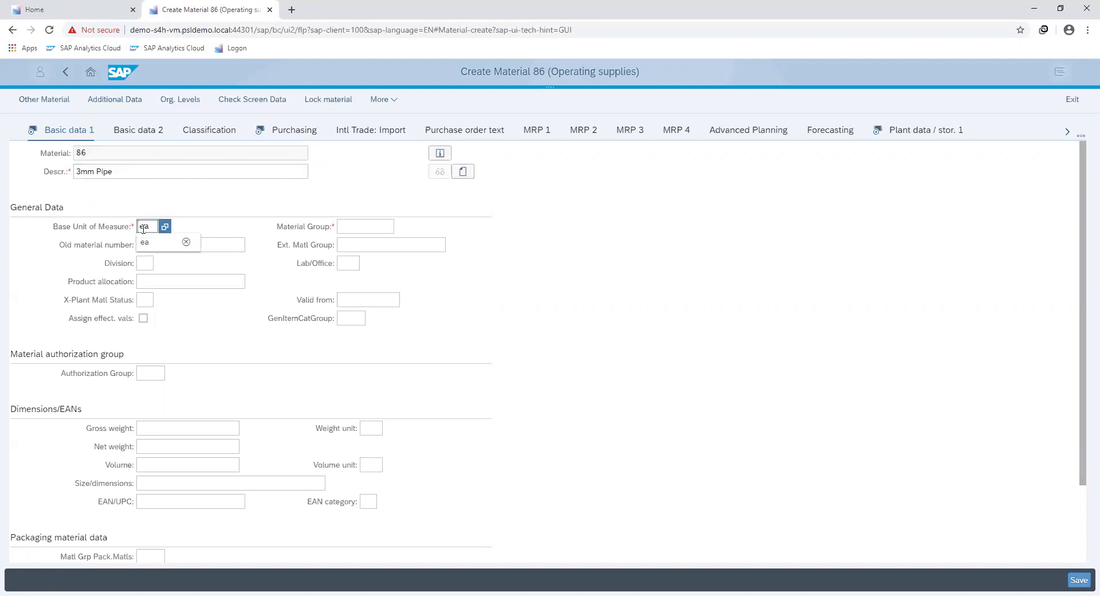
{"action": "left_click", "coordinate": [159, 245]}
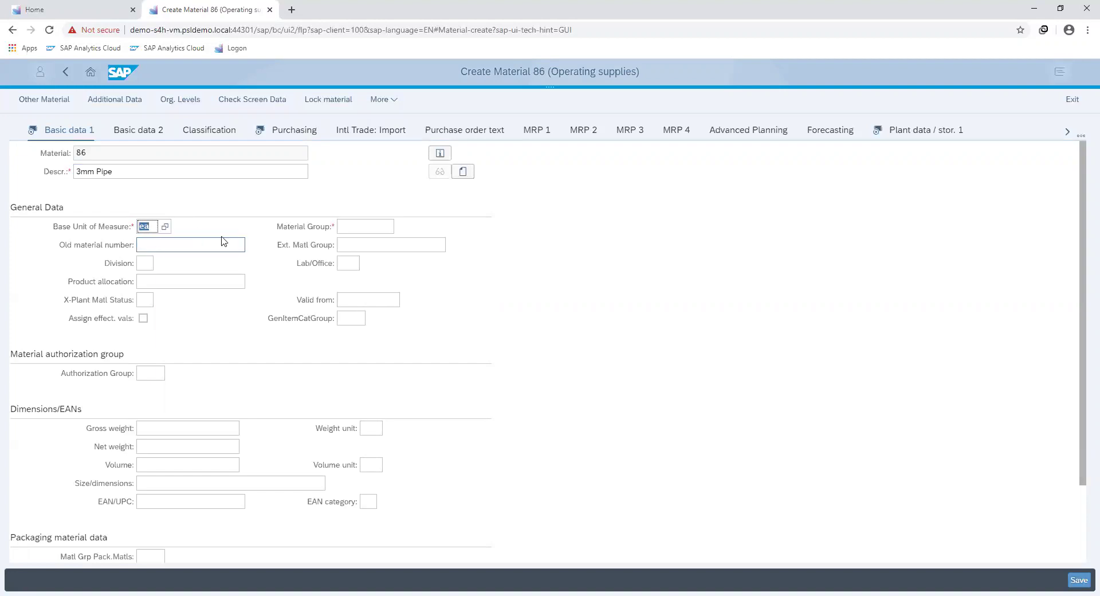
{"action": "left_click", "coordinate": [354, 226]}
{"action": "type", "text": "pipe"}
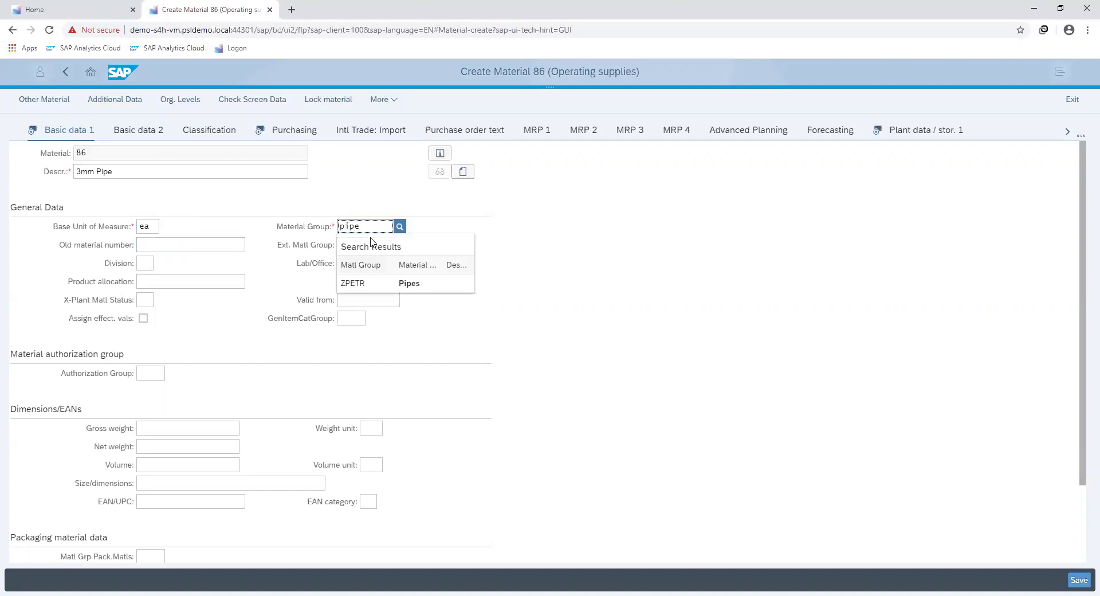
{"action": "left_click", "coordinate": [370, 285]}
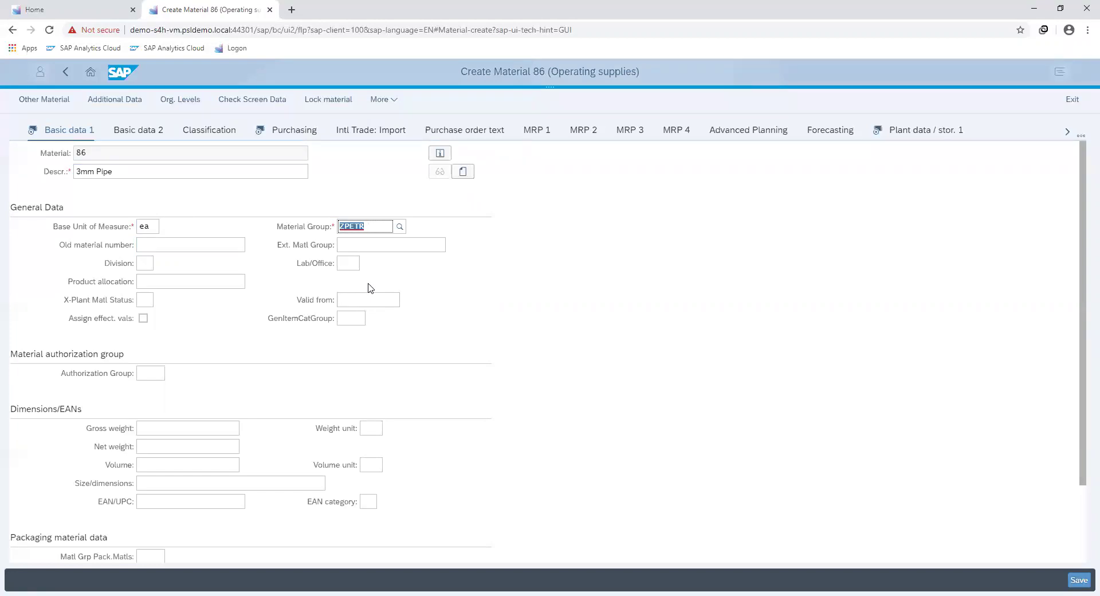
Step: Advance past Purchasing and Plant data / stor. 1 to Accounting 1 and enter valuation class 3030
{"action": "key", "text": "Return"}
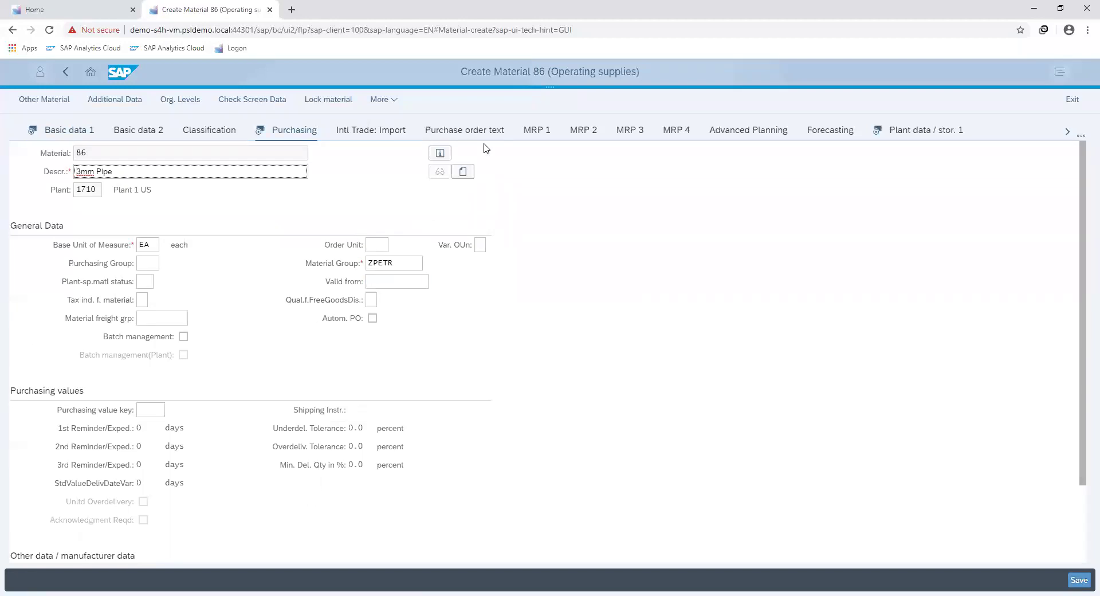
{"action": "key", "text": "Return"}
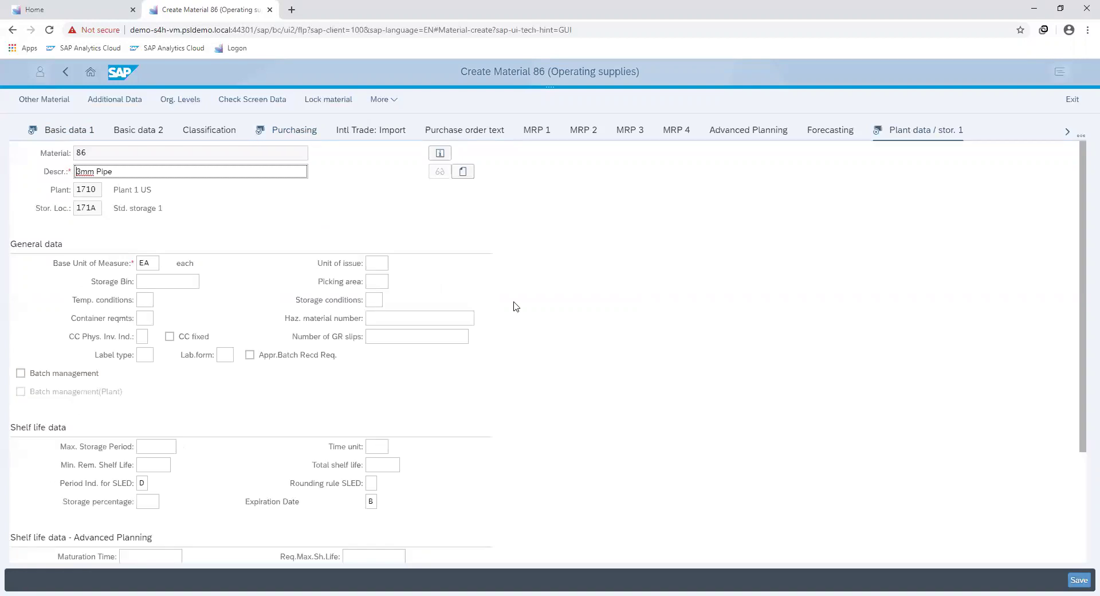
{"action": "key", "text": "Return"}
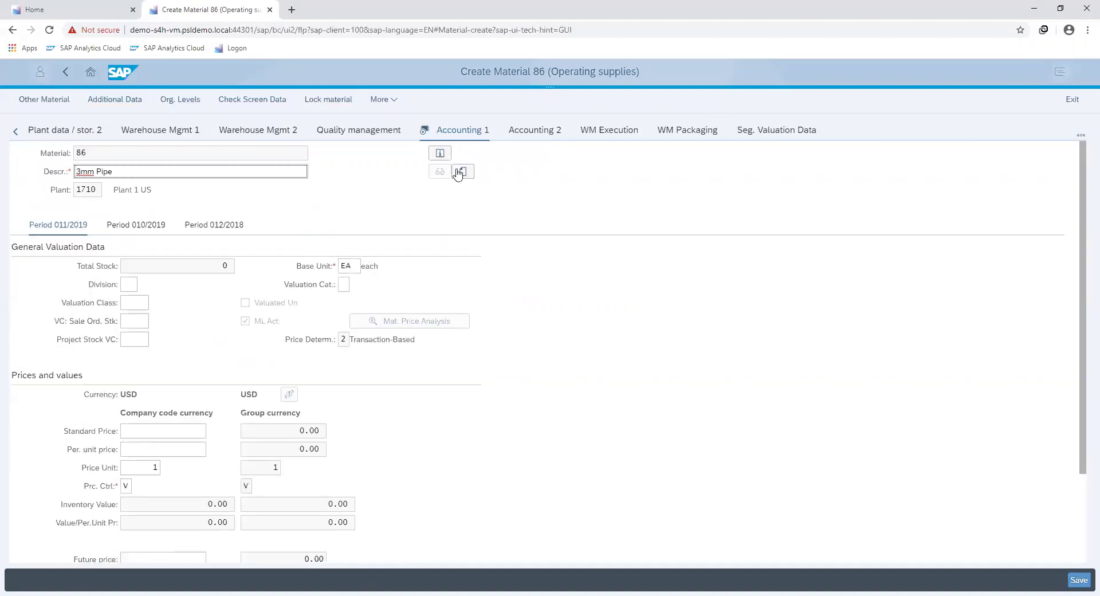
{"action": "left_click", "coordinate": [134, 302]}
{"action": "type", "text": "3000"}
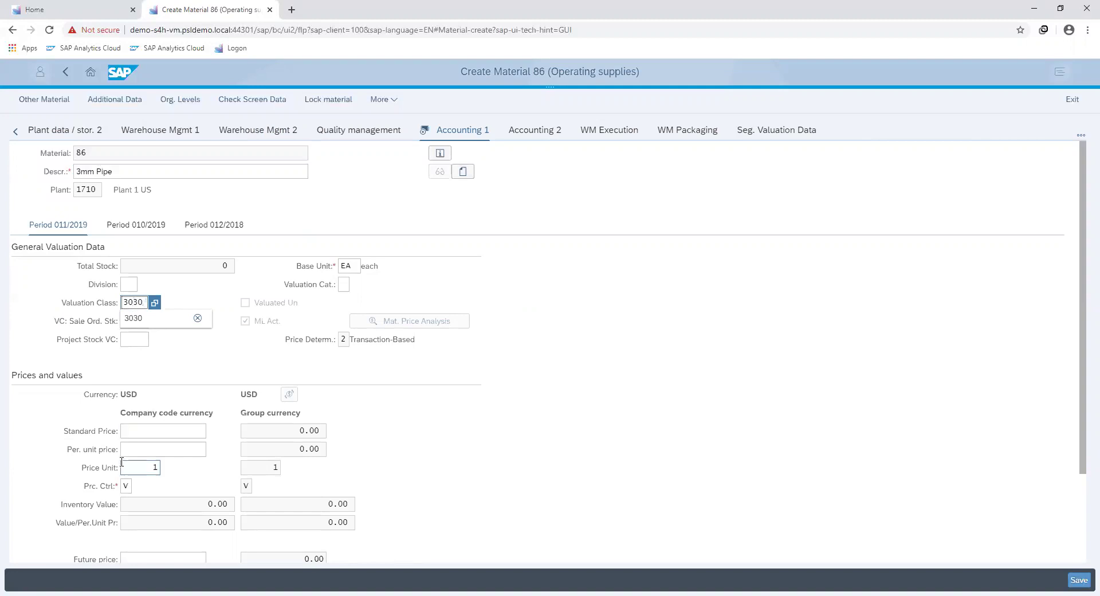
Step: Clear the standard price and enter 50 as the per-unit price
{"action": "left_click", "coordinate": [146, 431]}
{"action": "type", "text": "50"}
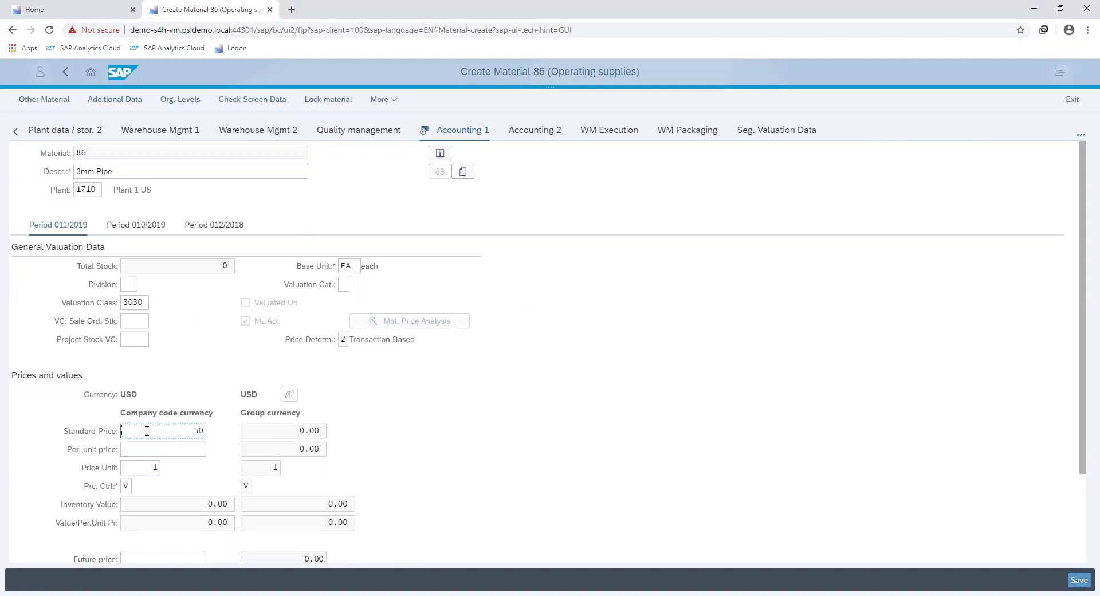
{"action": "key", "text": "Return"}
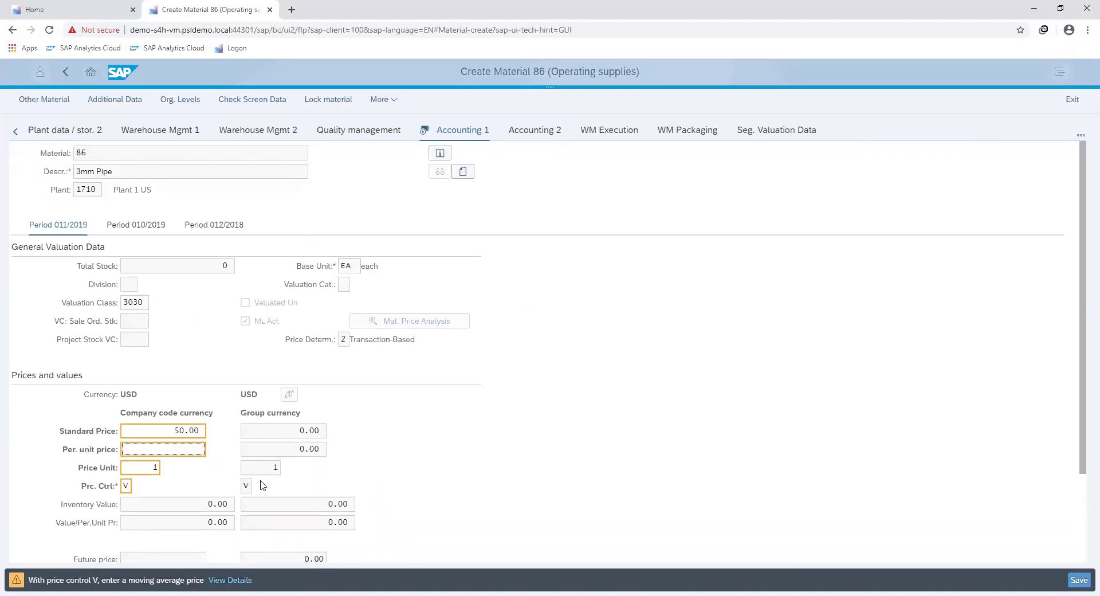
{"action": "double_click", "coordinate": [189, 430]}
{"action": "key", "text": "BackSpace"}
{"action": "left_click", "coordinate": [193, 445]}
{"action": "type", "text": "50"}
{"action": "key", "text": "Return"}
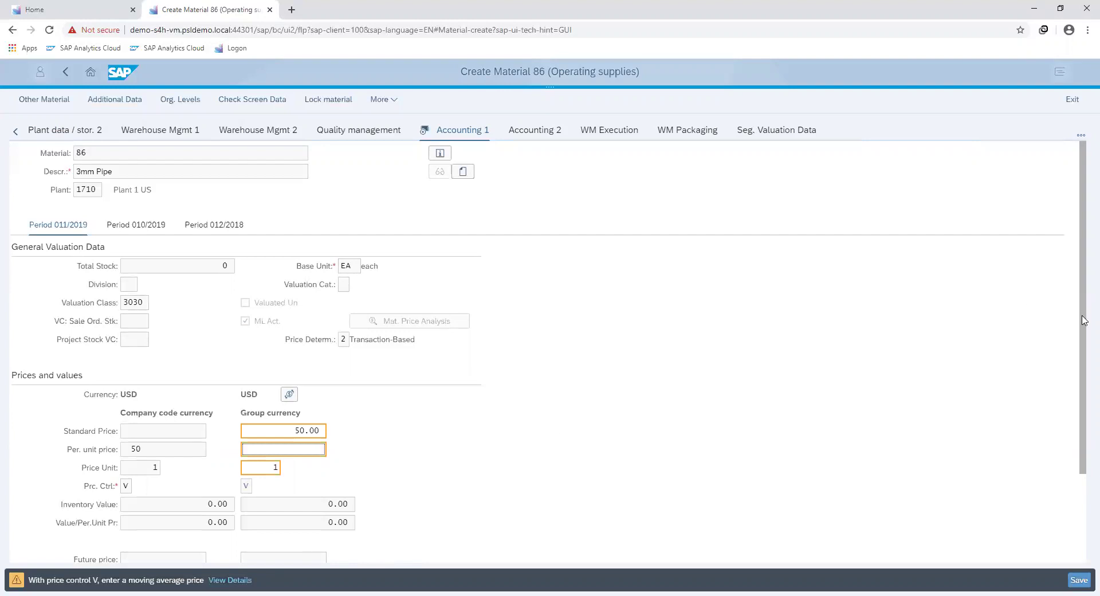
Step: Save the new material 86, confirming Yes at the last data screen prompt
{"action": "left_click_drag", "start_coordinate": [1083, 305], "coordinate": [1084, 359]}
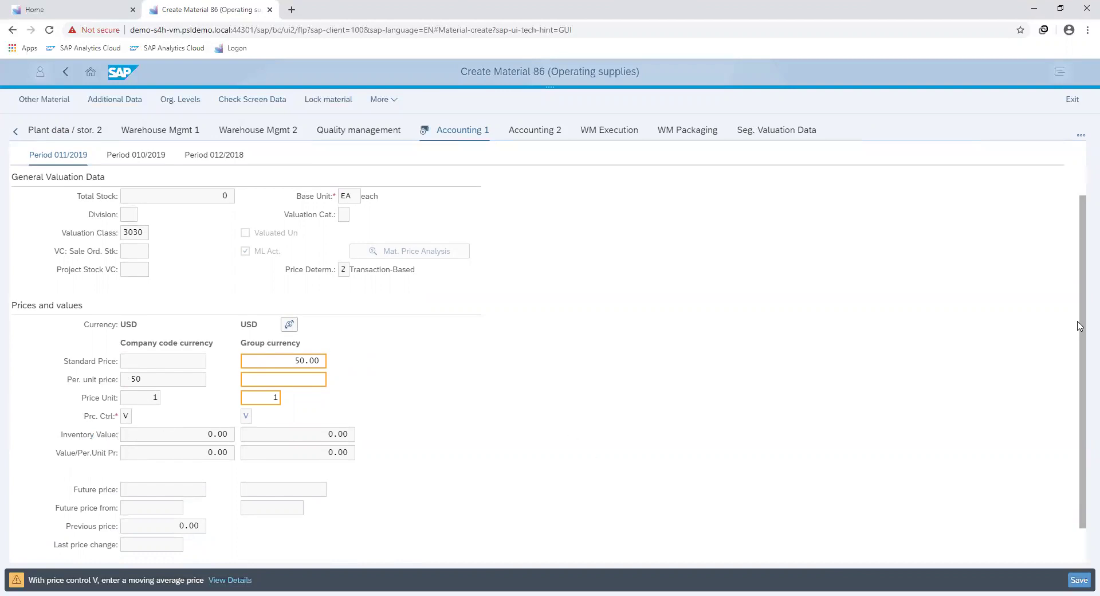
{"action": "left_click_drag", "start_coordinate": [1078, 325], "coordinate": [1084, 262]}
{"action": "left_click", "coordinate": [1079, 580]}
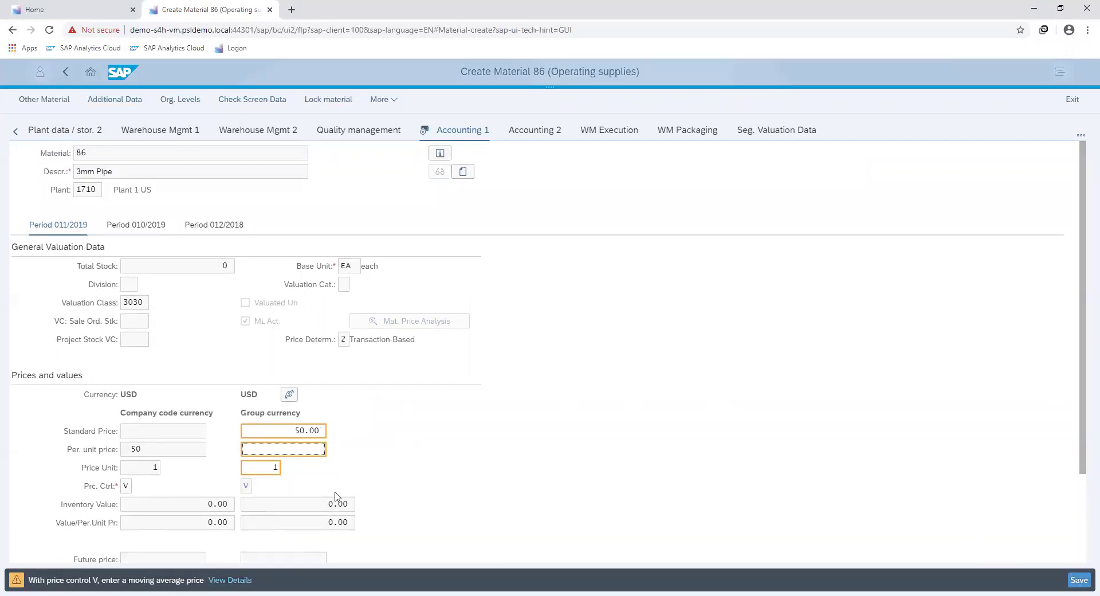
{"action": "key", "text": "Return"}
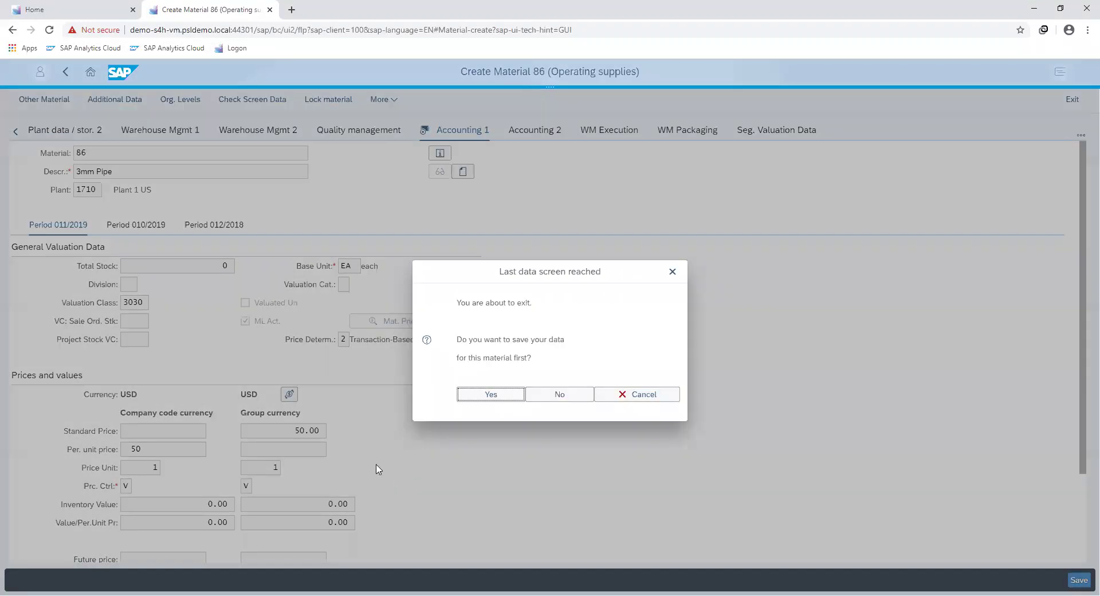
{"action": "left_click", "coordinate": [497, 397]}
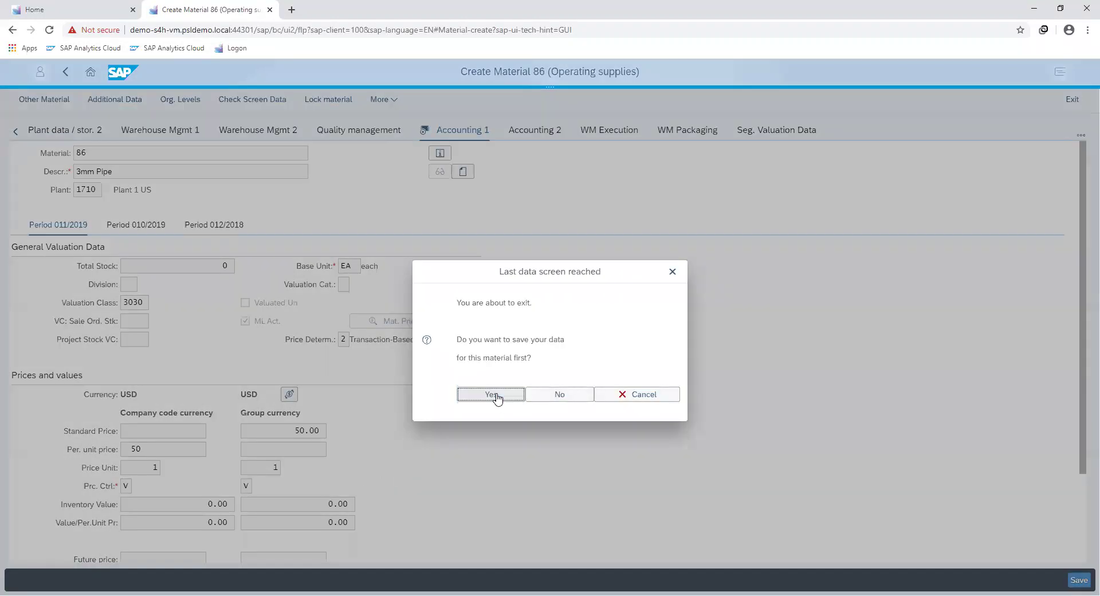